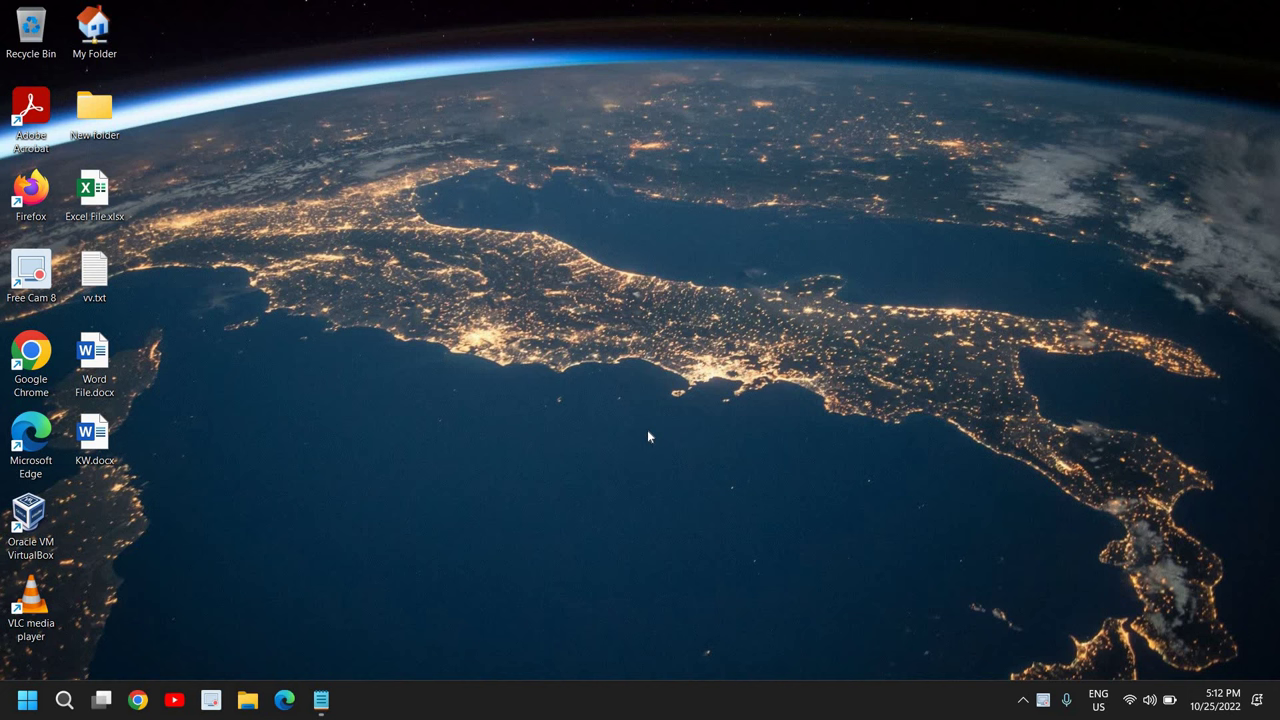
Locate the Intel(R) Wireless Bluetooth(R) adapter under Bluetooth in Device Manager, then close it.
right_click(24, 702)
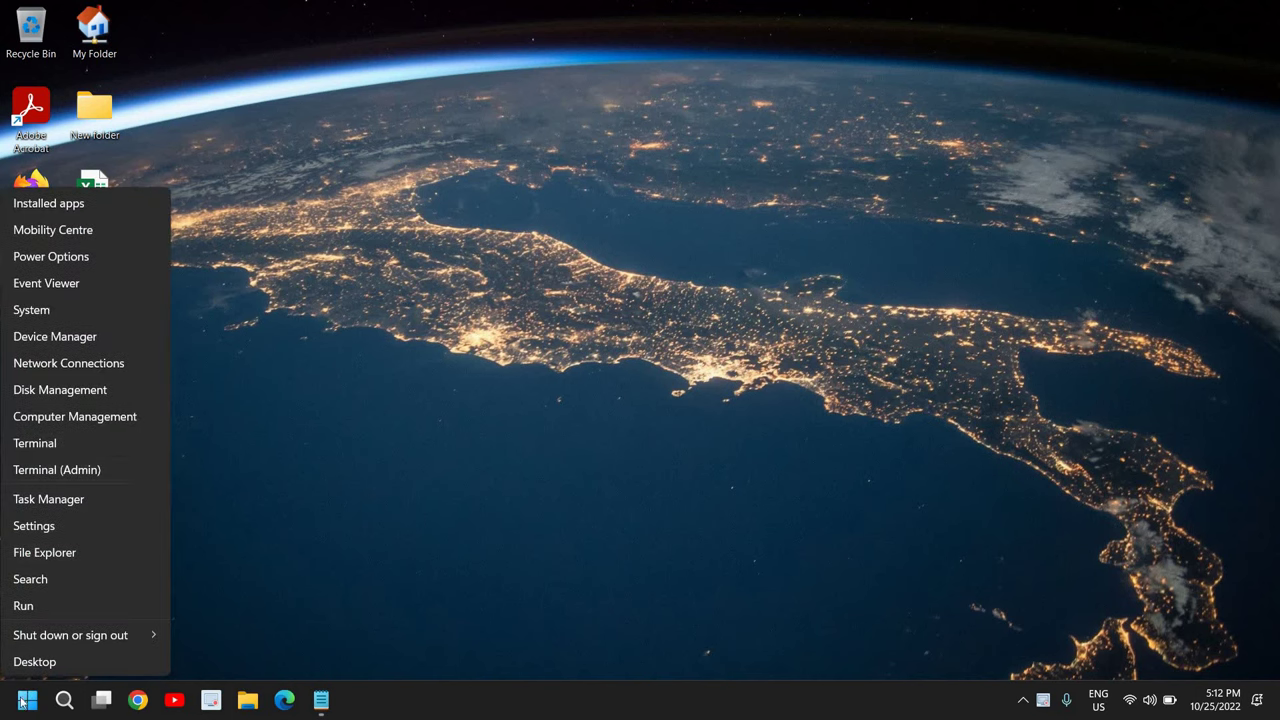
left_click(83, 340)
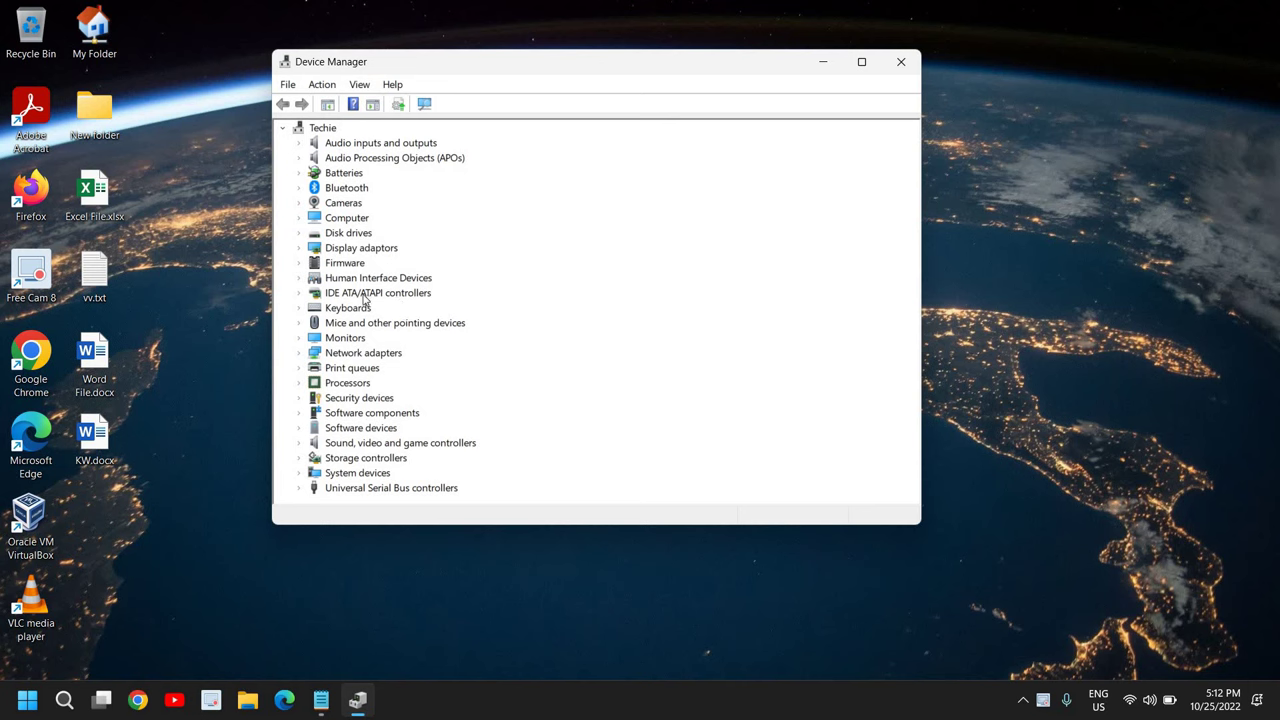
left_click(299, 190)
left_click(398, 205)
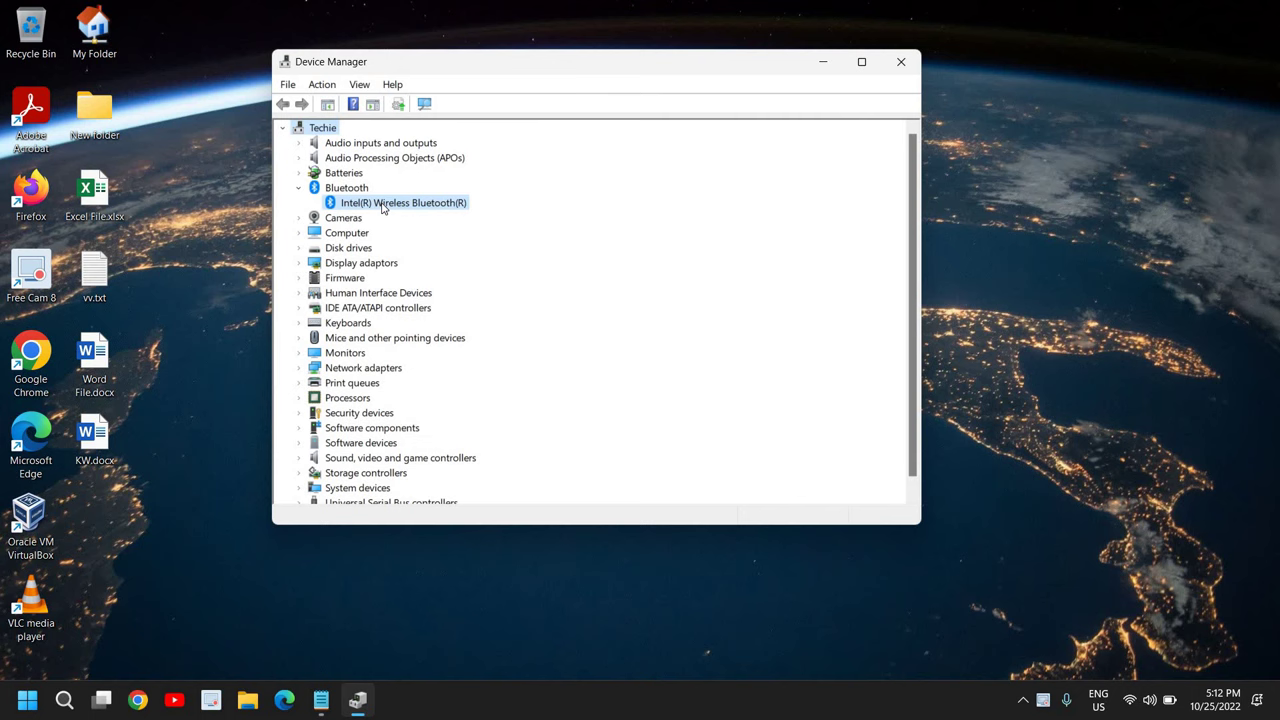
left_click(901, 62)
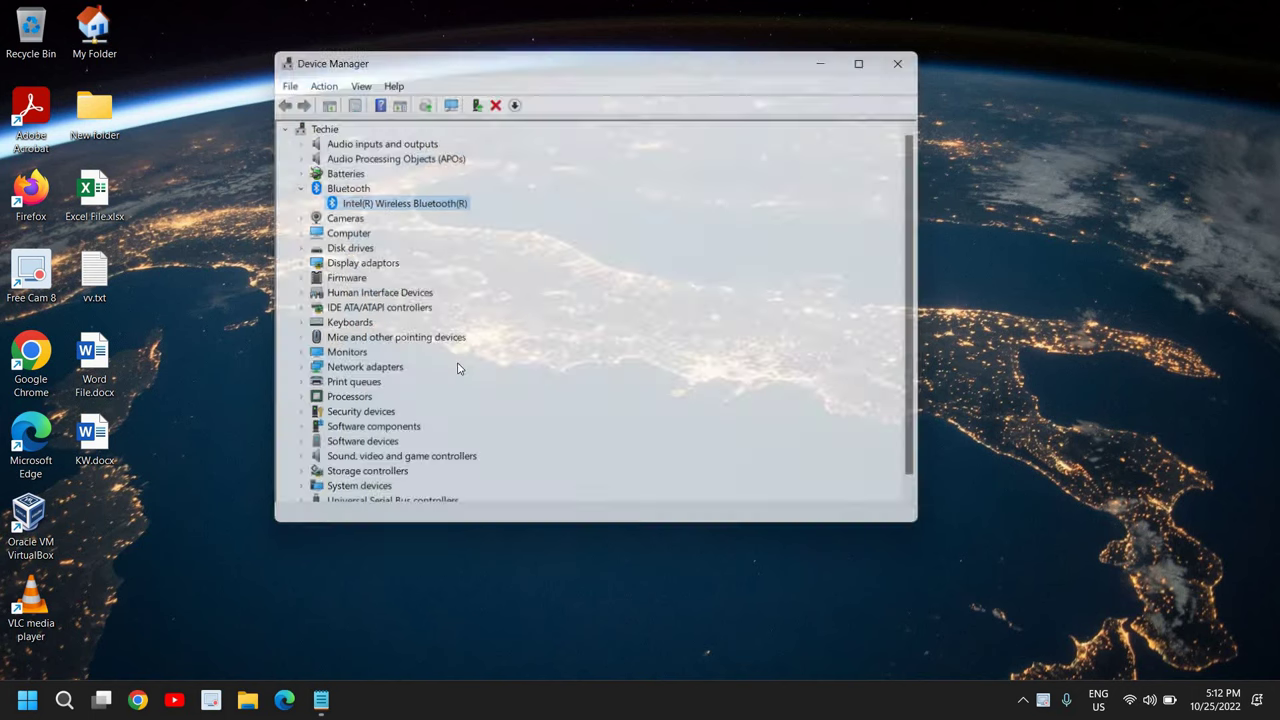
left_click(138, 700)
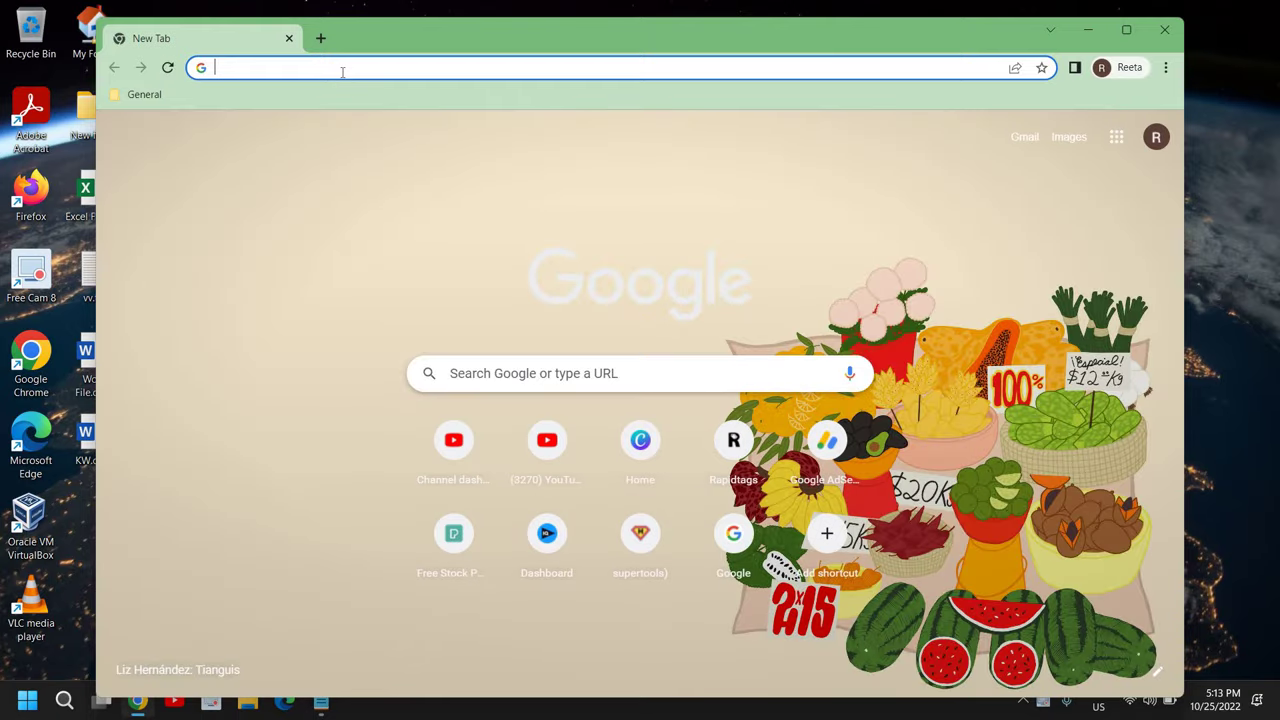
Search Google for 'Bluetooth driver for windows 11' and open Intel's Wireless Bluetooth result.
type("Bluetoo")
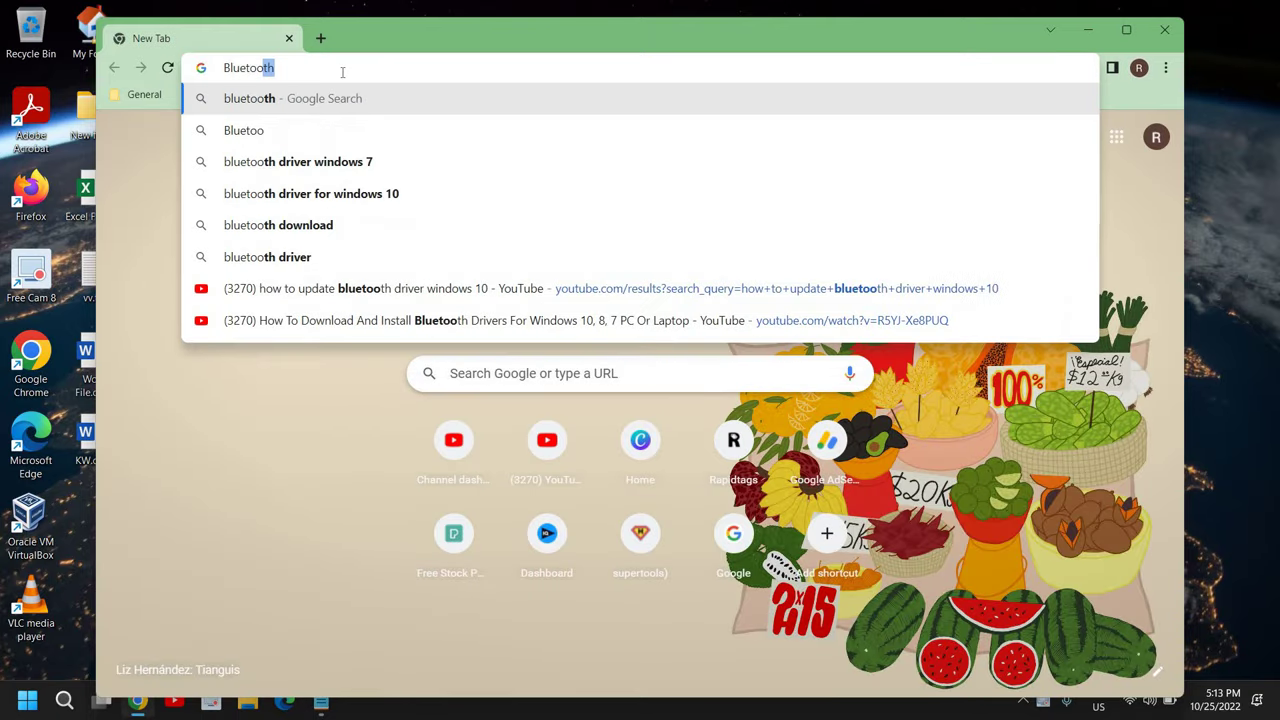
type("th d")
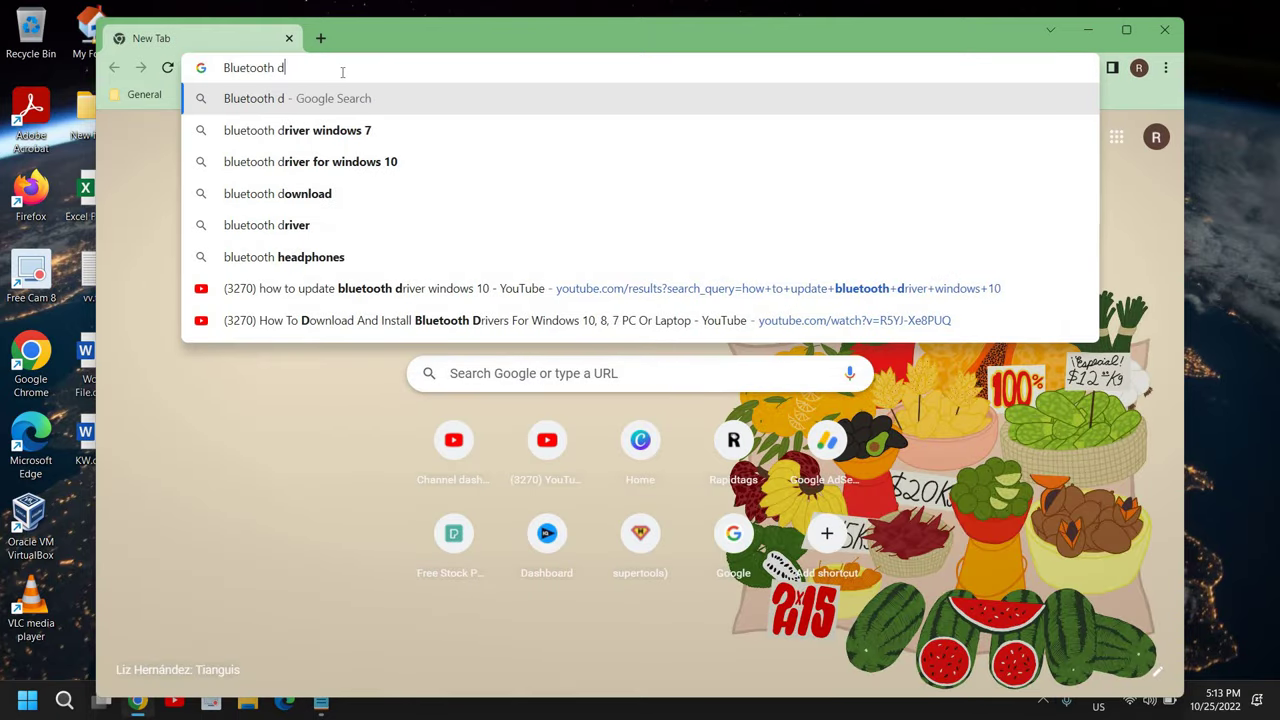
type("river for w")
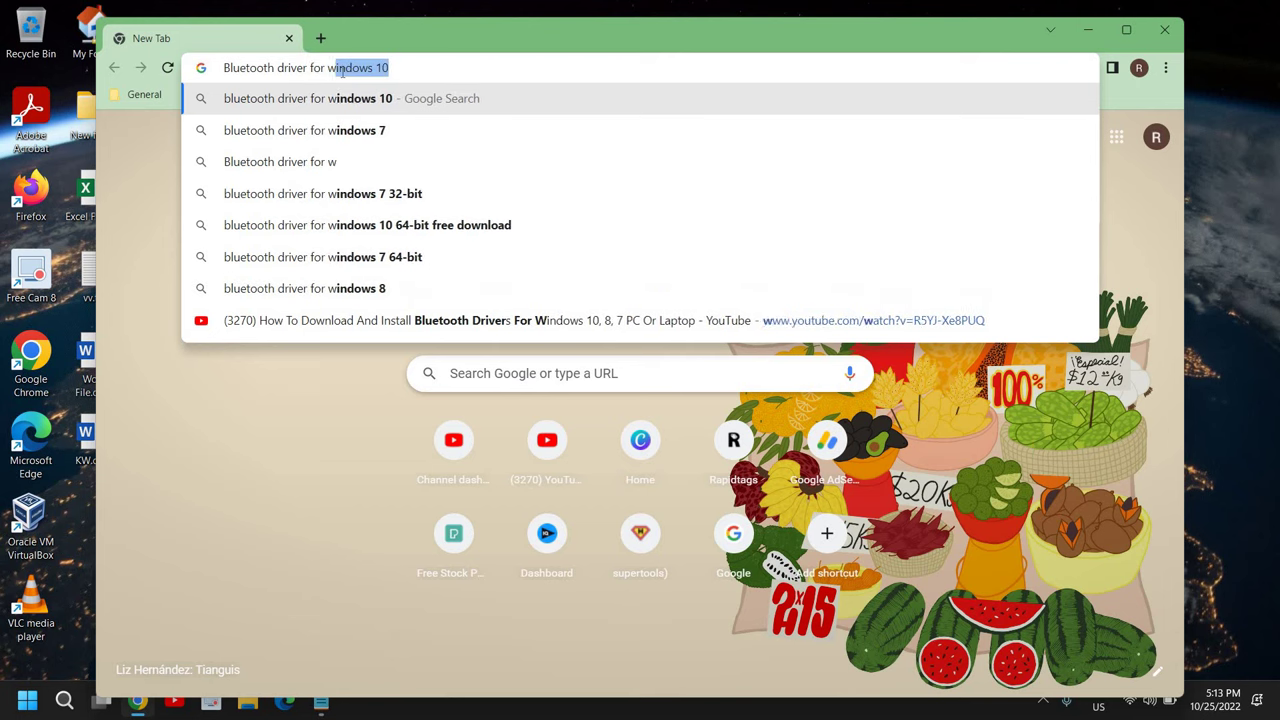
type("indows 11")
key("Return")
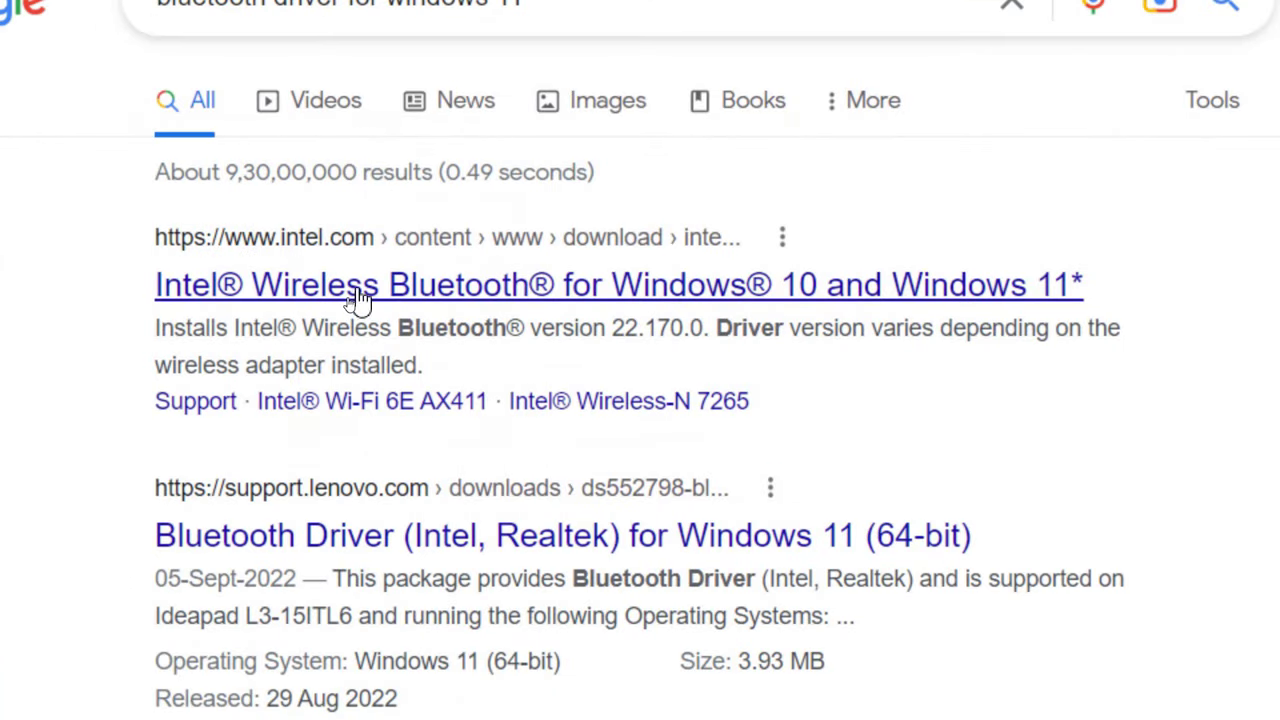
left_click(352, 294)
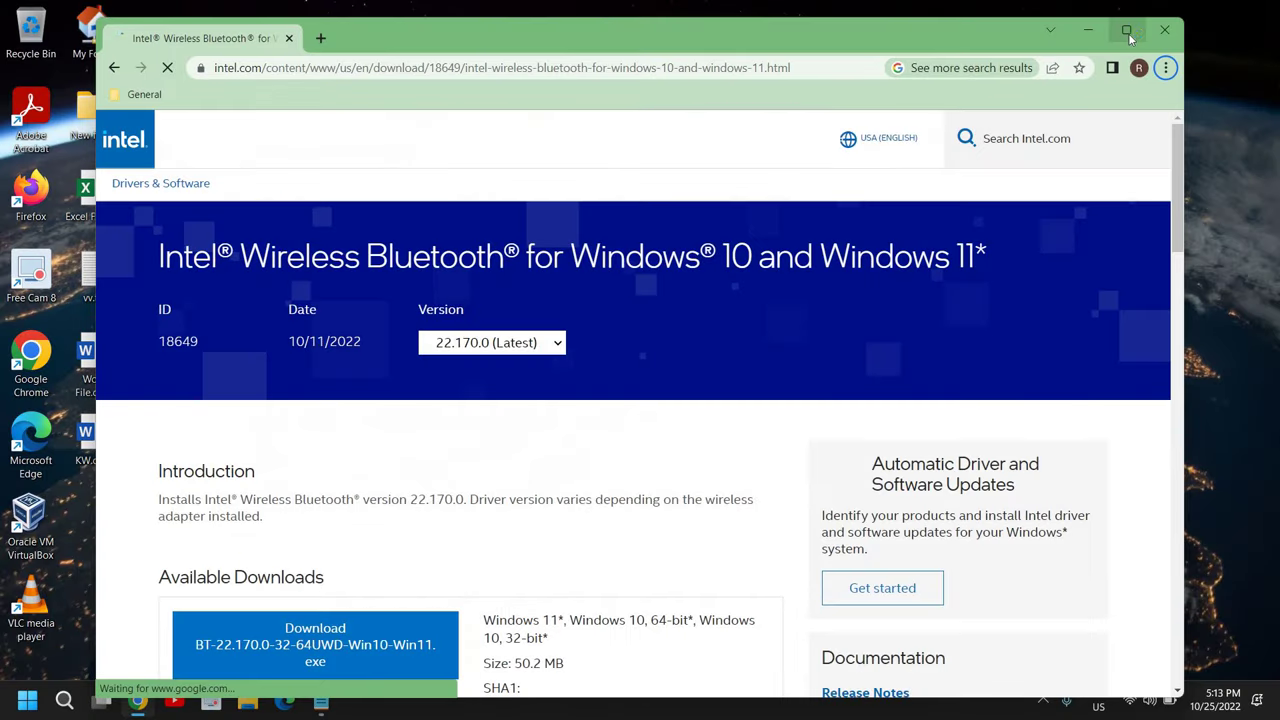
Maximize Chrome and review the 22.170.0 installer's supported Windows 10 and 11 versions.
left_click(1127, 31)
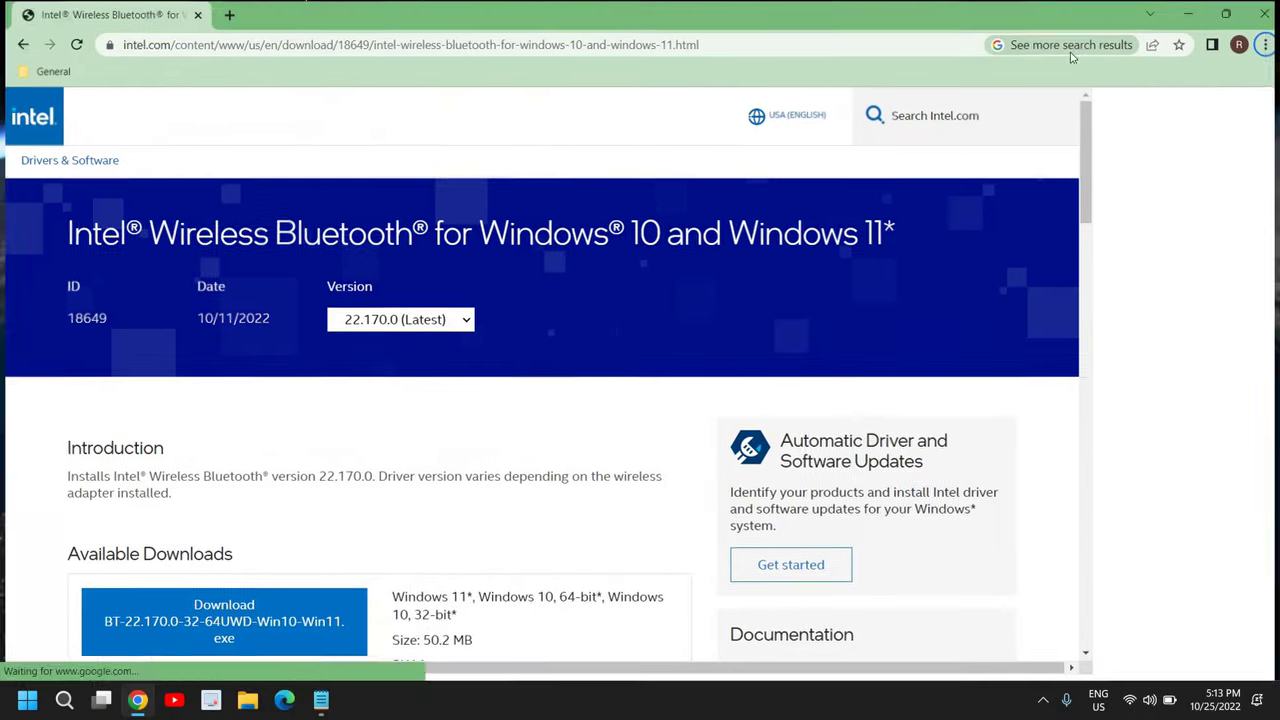
scroll(648, 417, "down", 2)
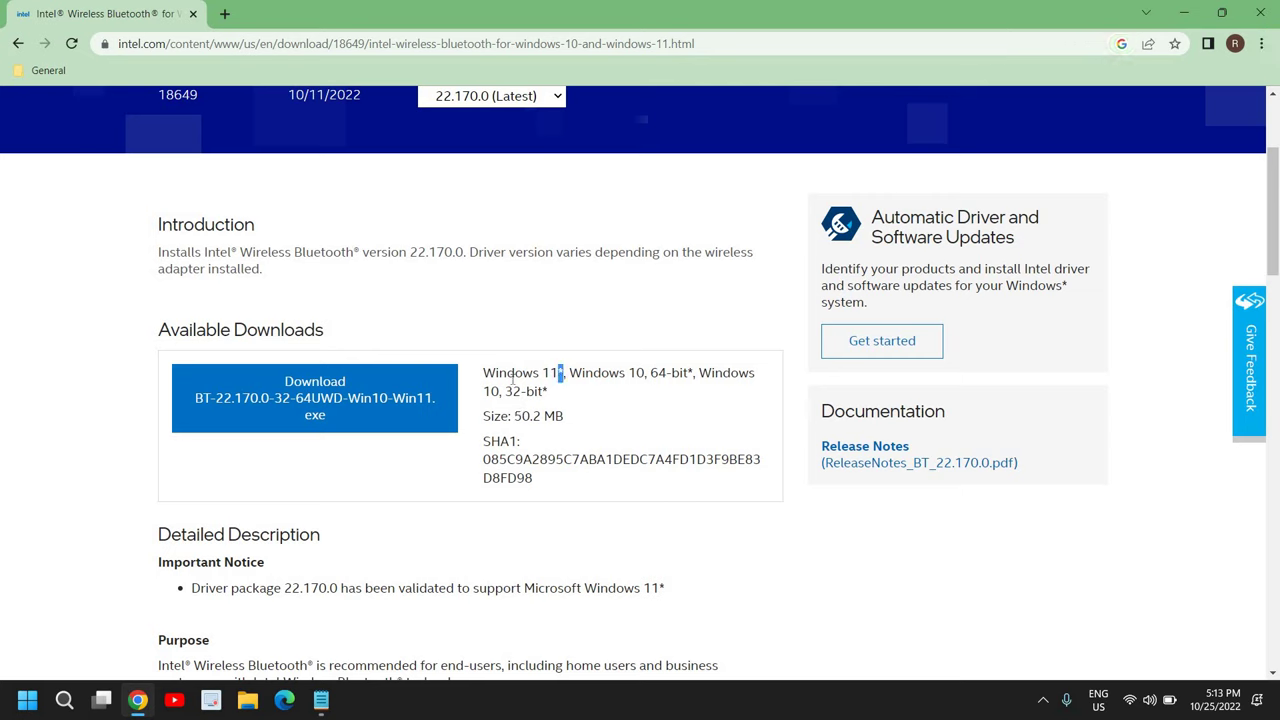
left_click_drag(564, 372, 757, 374)
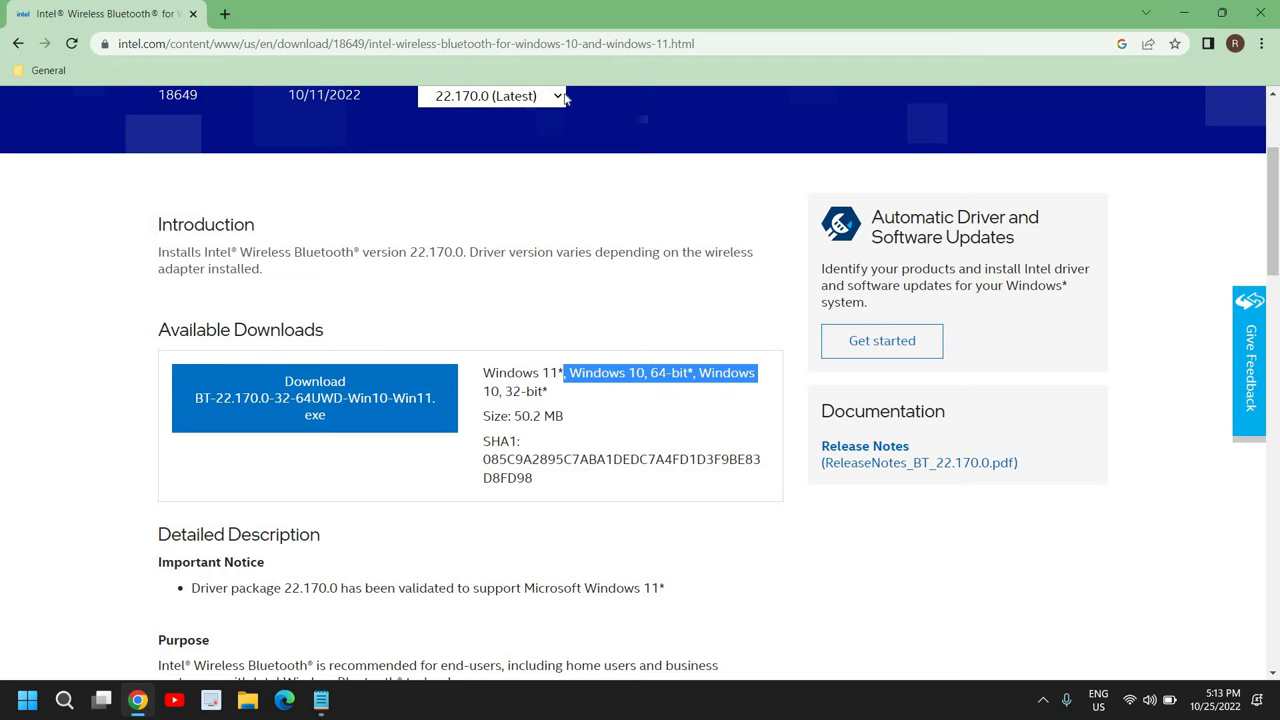
left_click(630, 47)
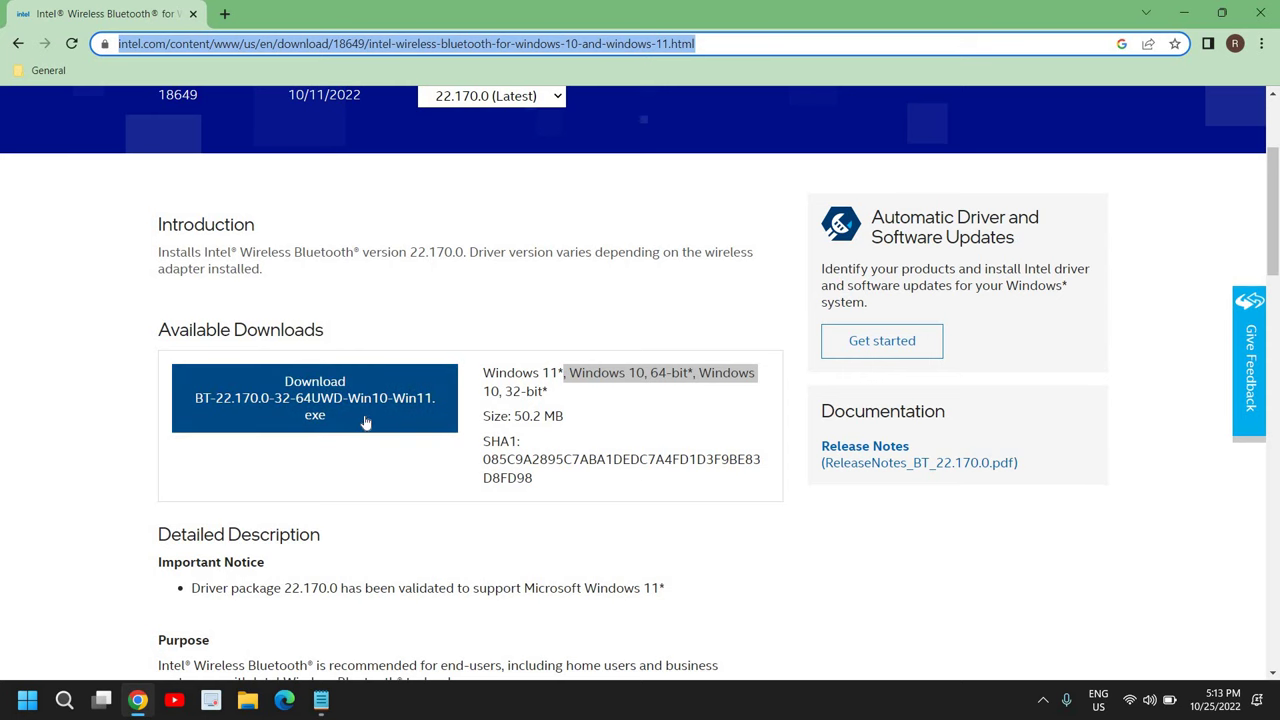
scroll(415, 530, "down", 4)
scroll(417, 526, "up", 7)
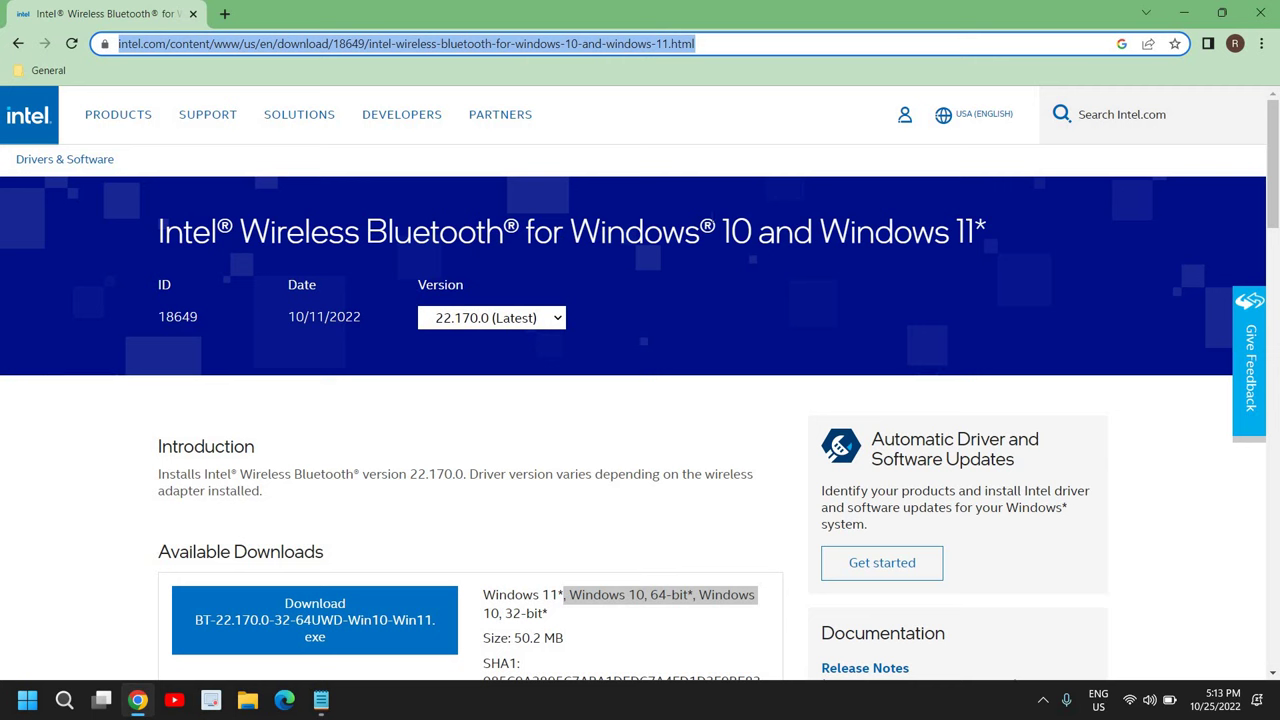
scroll(445, 371, "down", 3)
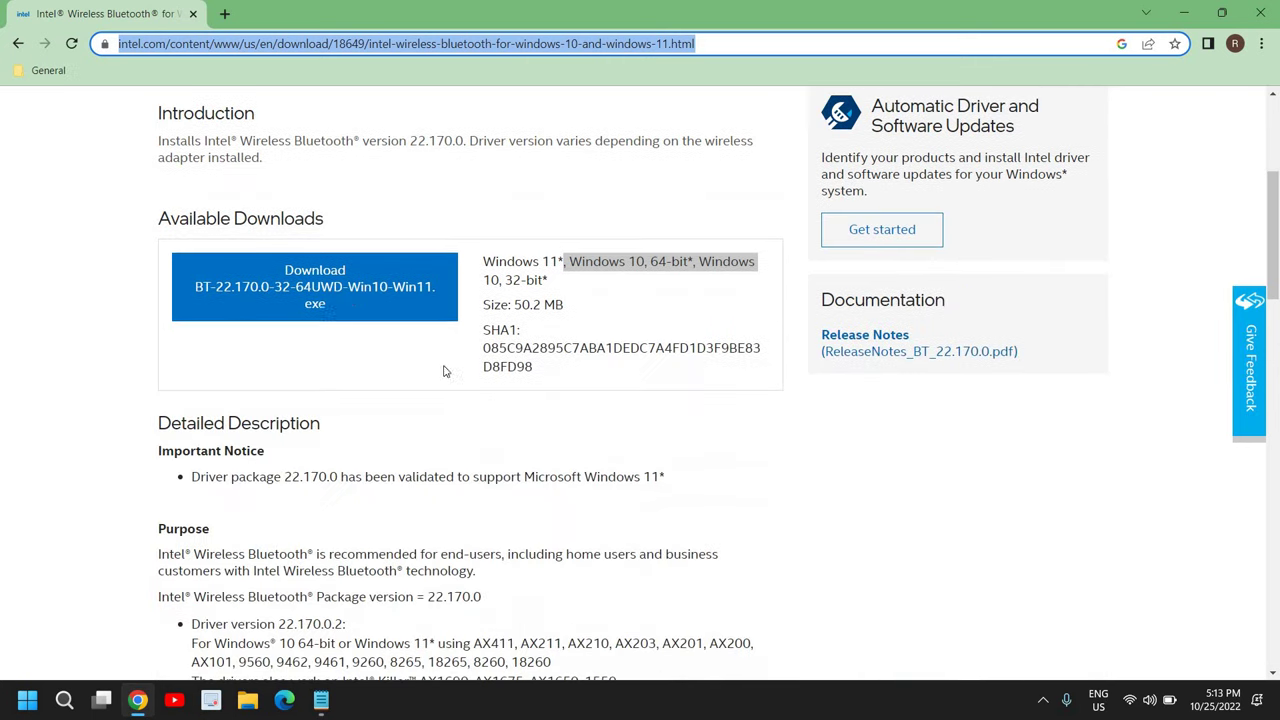
Accept Intel's license, download and launch the BT-22.170.0 installer, and minimize Chrome.
left_click(352, 303)
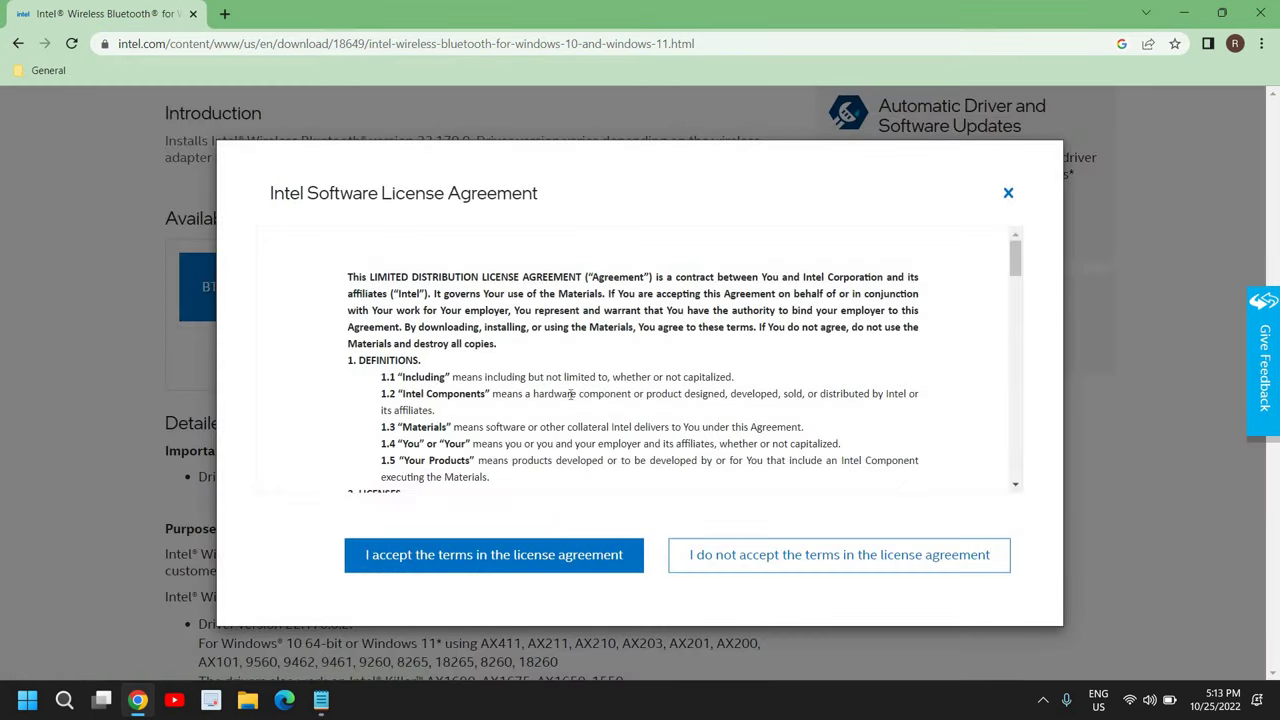
scroll(453, 342, "down", 2)
scroll(465, 430, "down", 8)
scroll(474, 490, "down", 4)
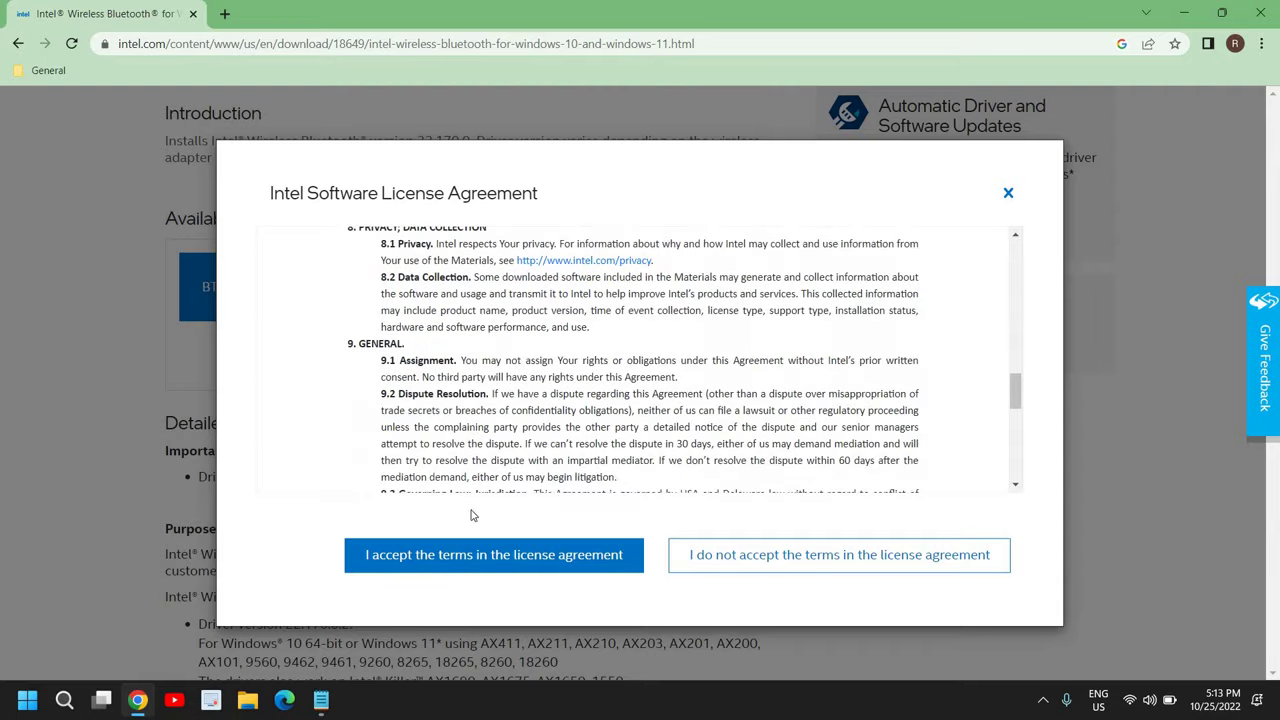
left_click(451, 557)
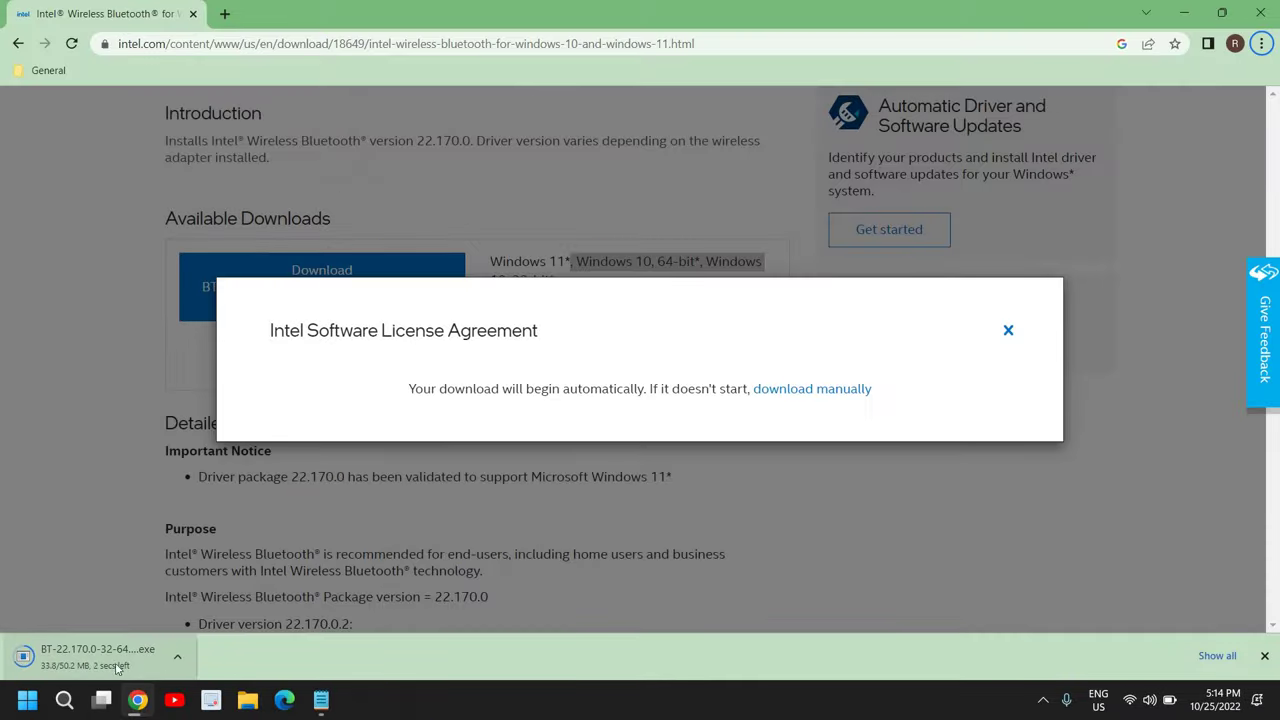
left_click(160, 668)
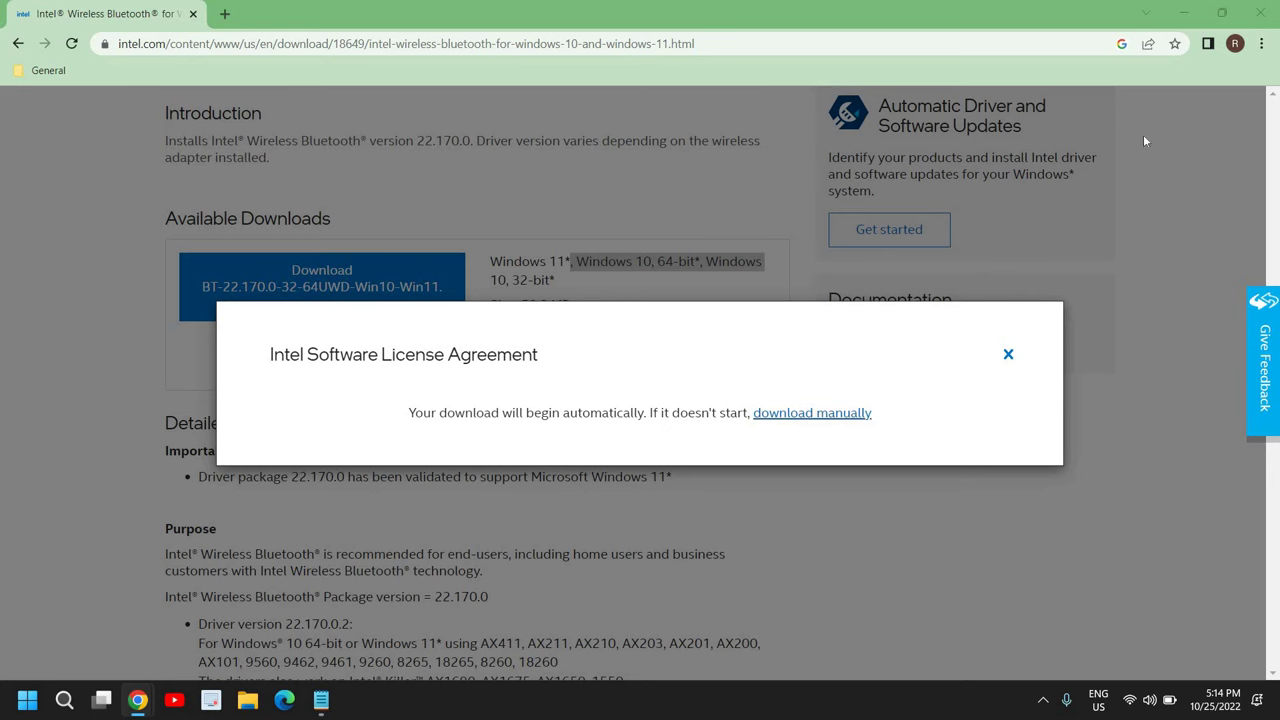
left_click(1183, 13)
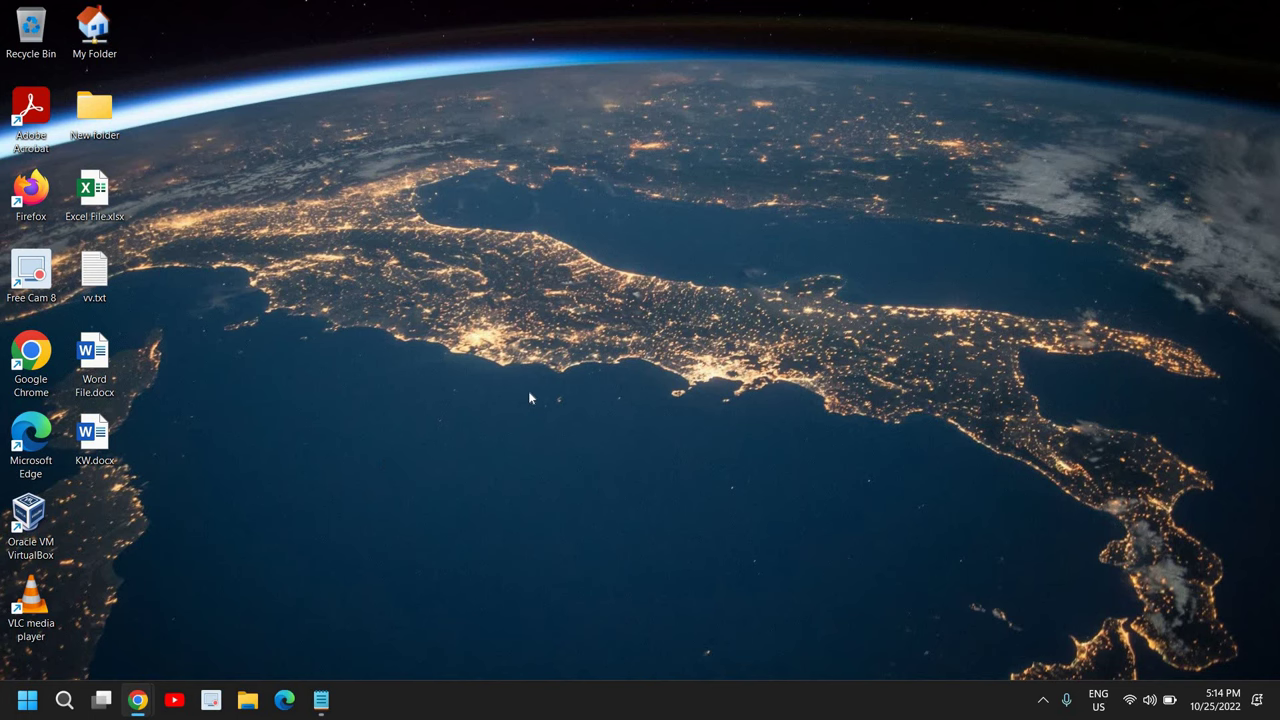
Restore and re-minimize Chrome while the 22.70.2.1 to 22.170.0.2 upgrade prompt appears.
left_click(138, 700)
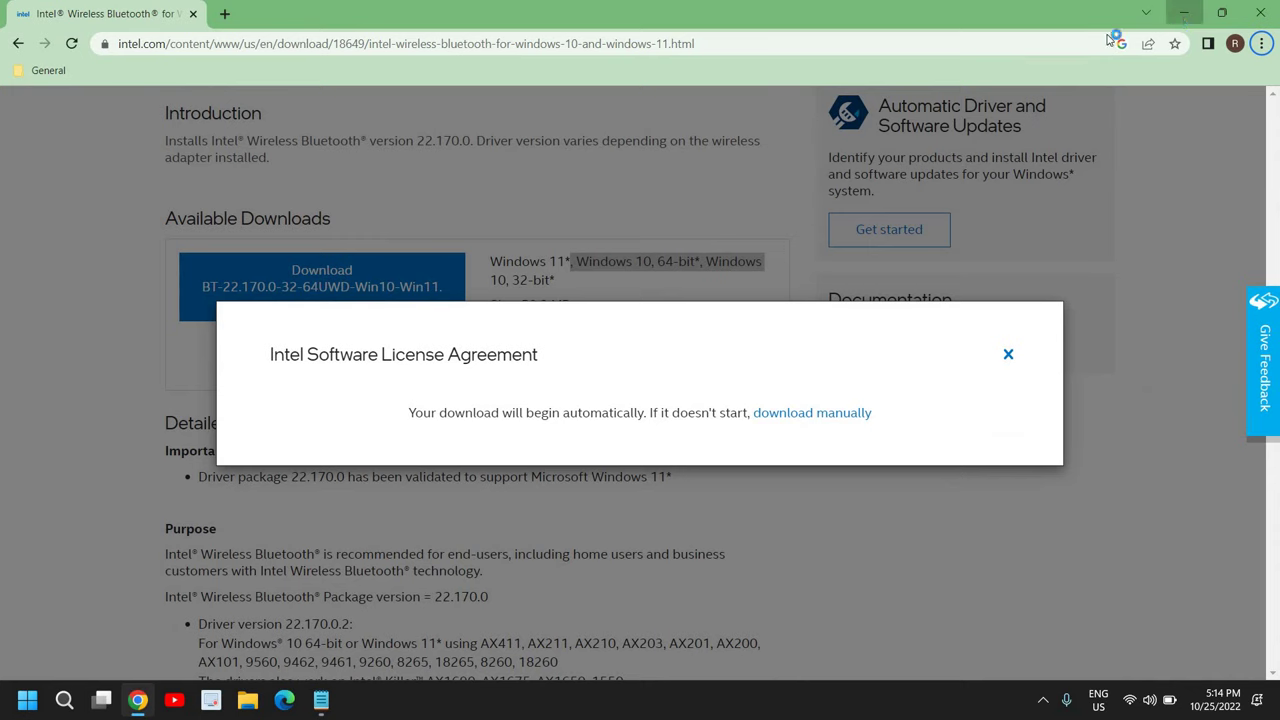
left_click(1184, 13)
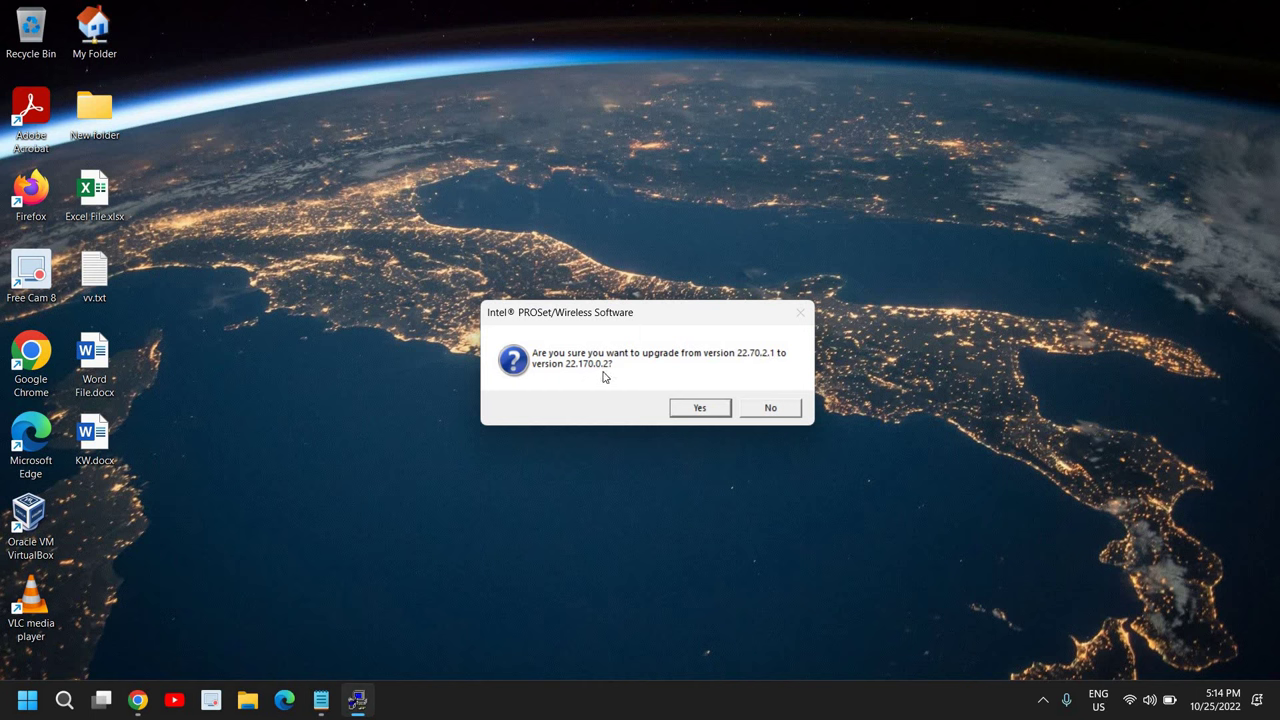
Confirm the upgrade, accept the licence, and install Intel Wireless Bluetooth using Typical setup.
left_click(699, 409)
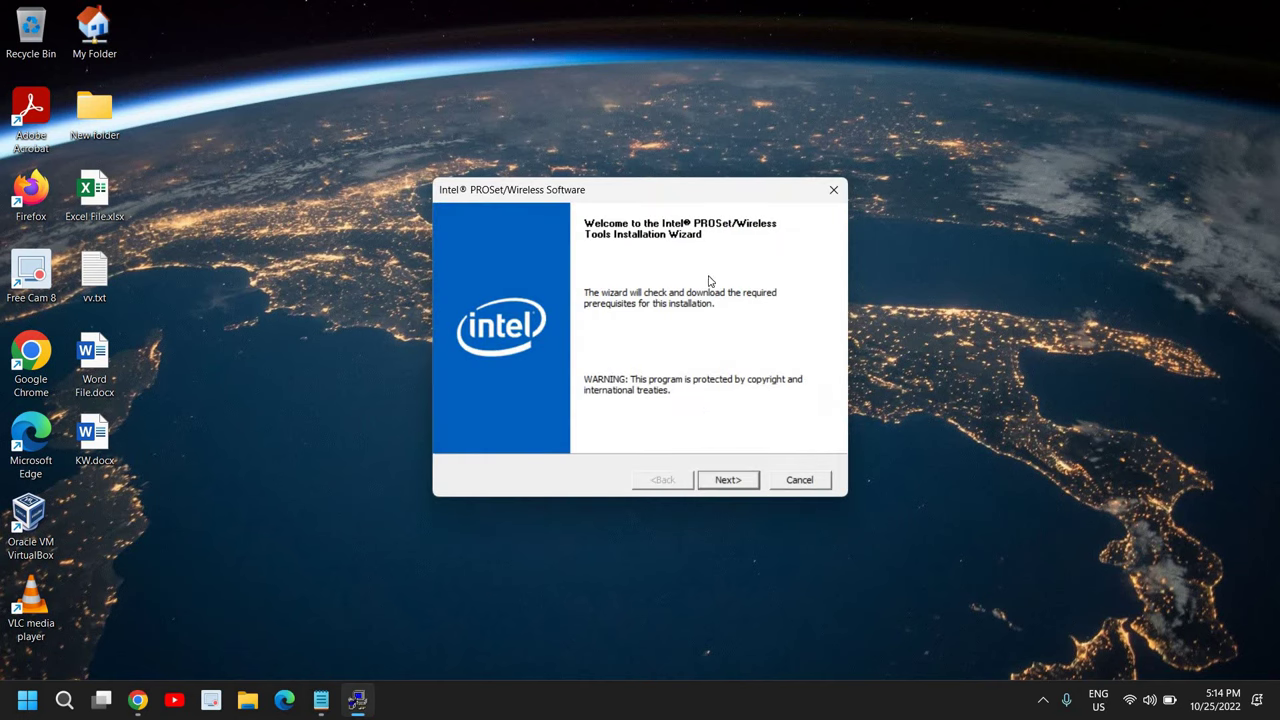
left_click(728, 481)
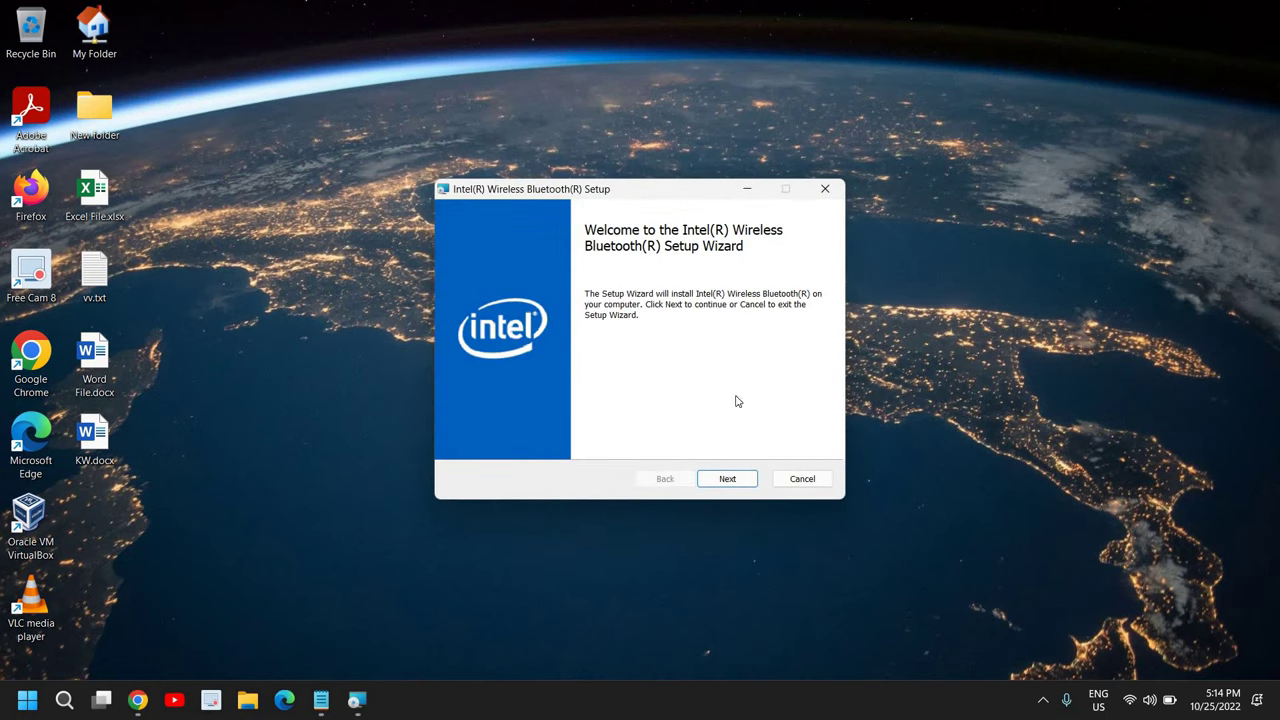
left_click(729, 481)
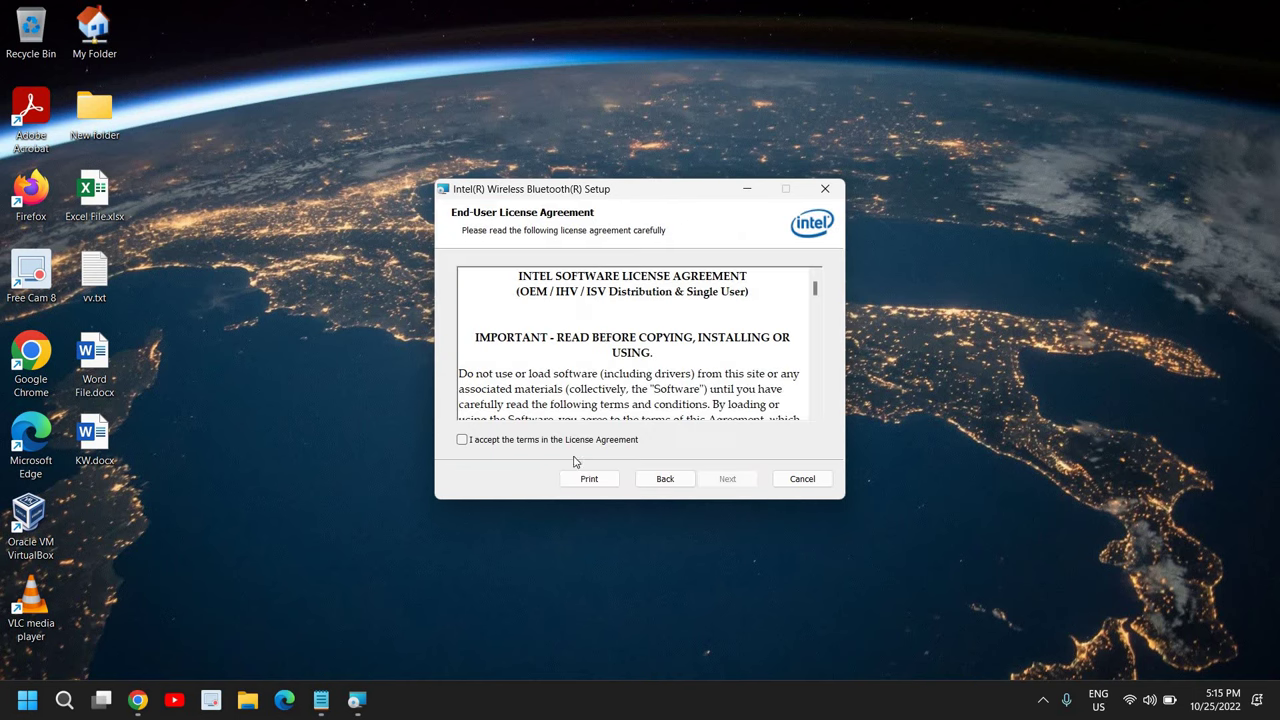
left_click(557, 444)
left_click(727, 482)
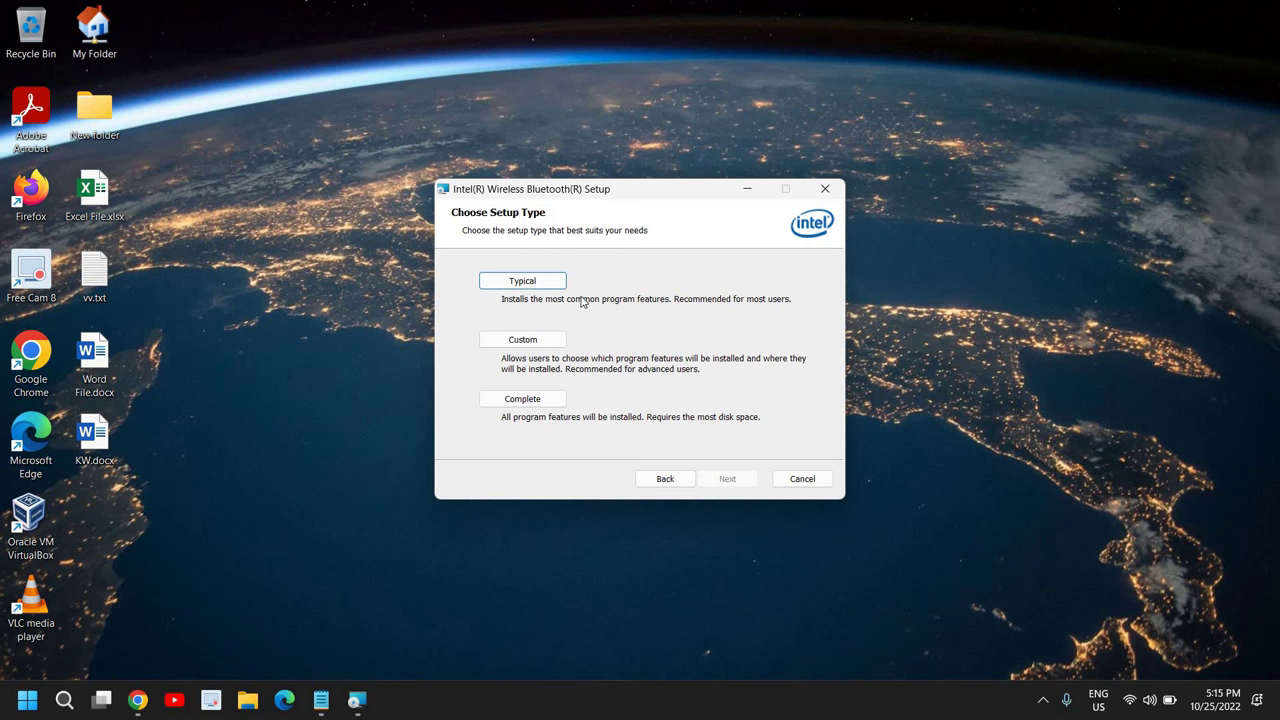
left_click(533, 284)
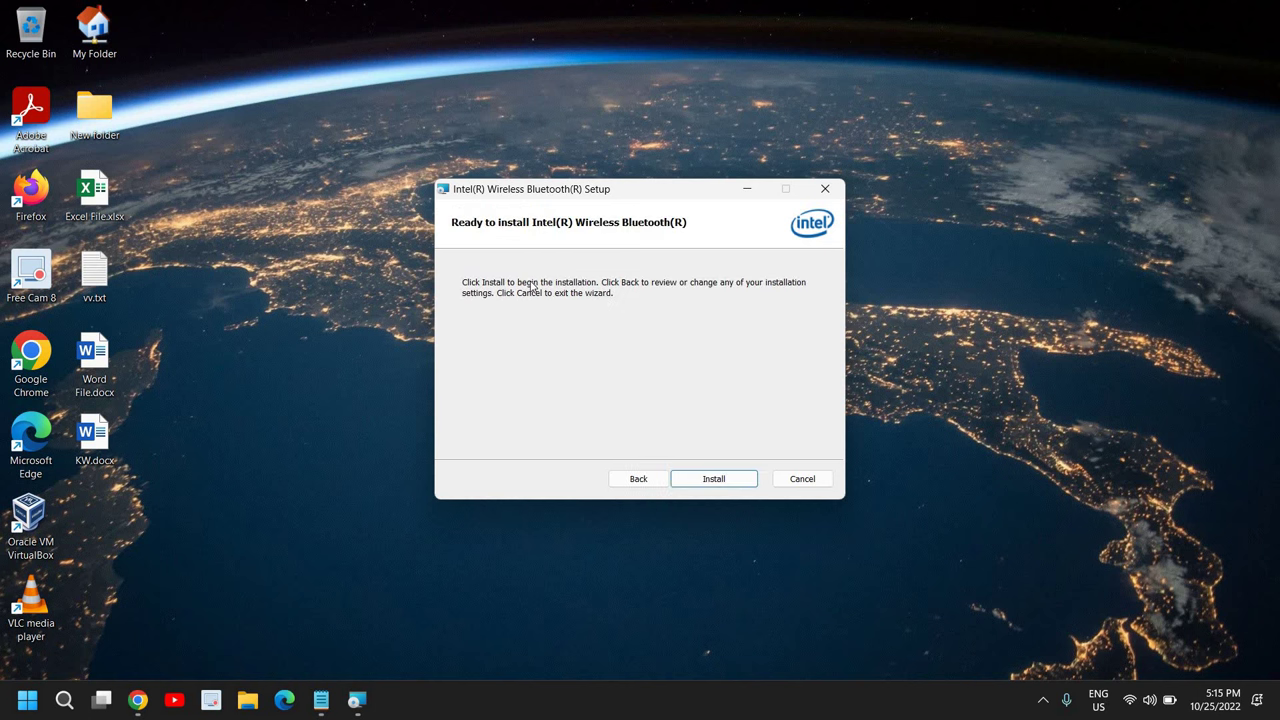
left_click(715, 478)
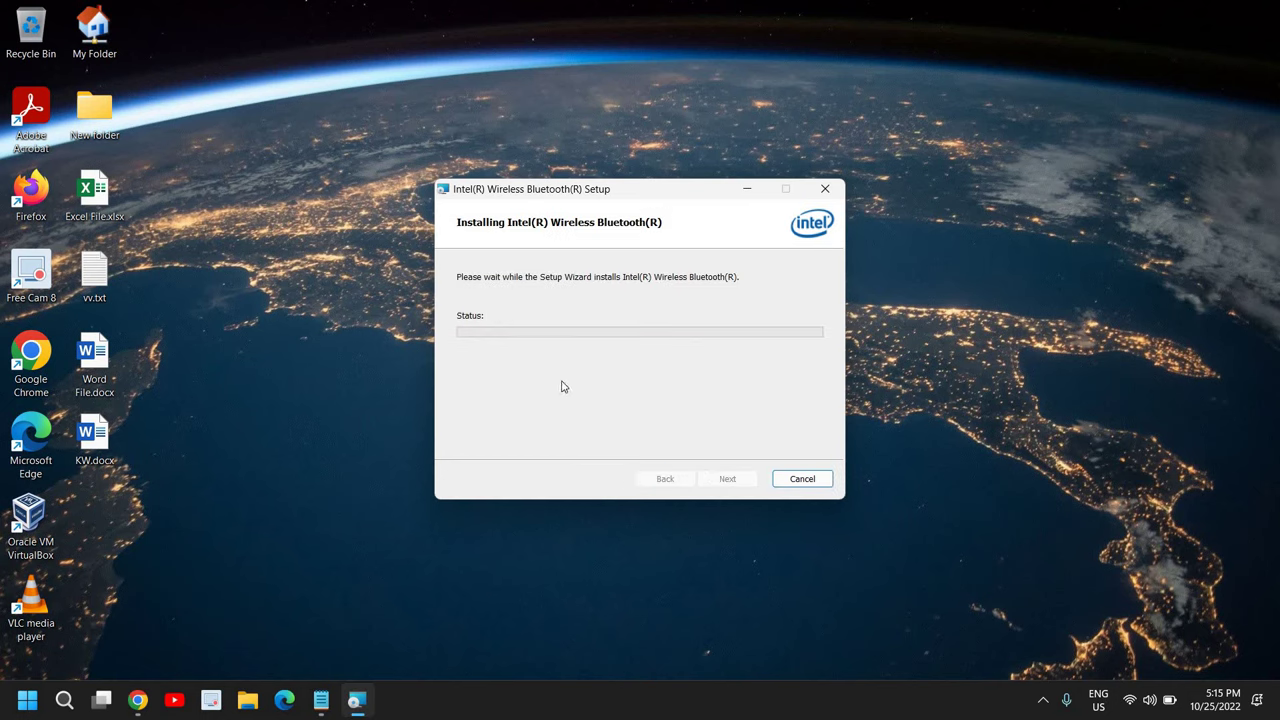
left_click(357, 703)
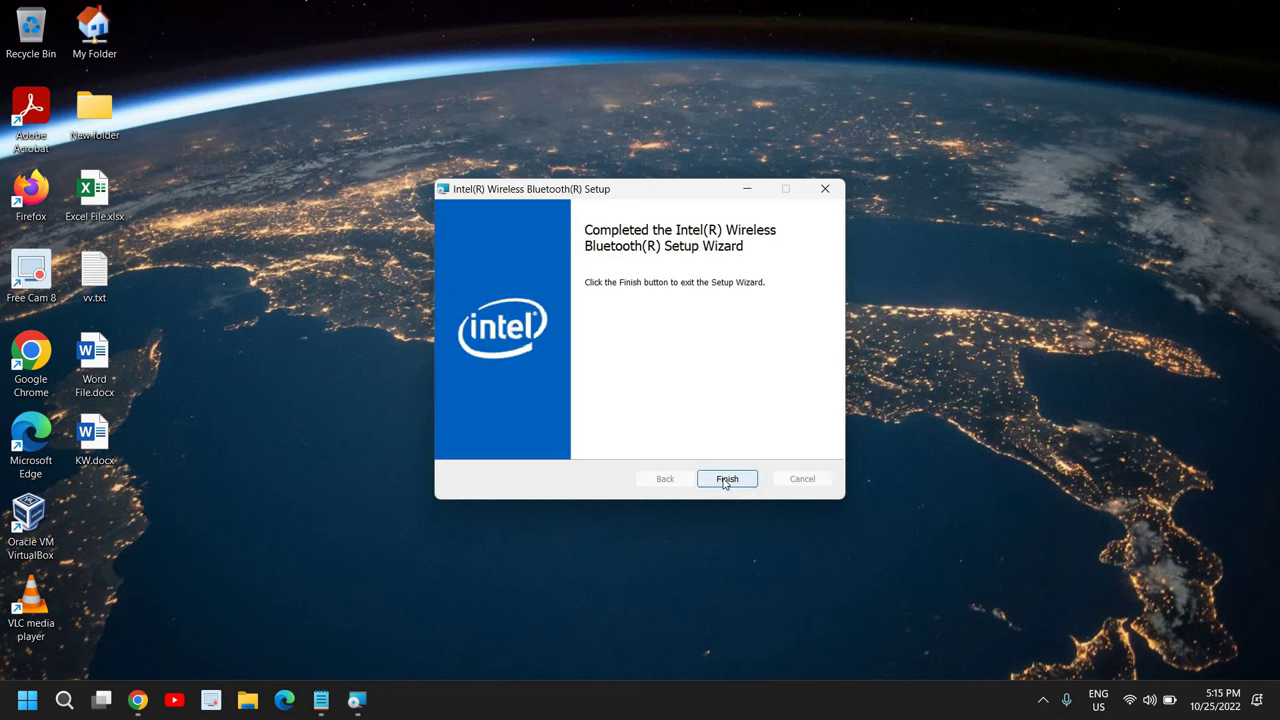
left_click(724, 480)
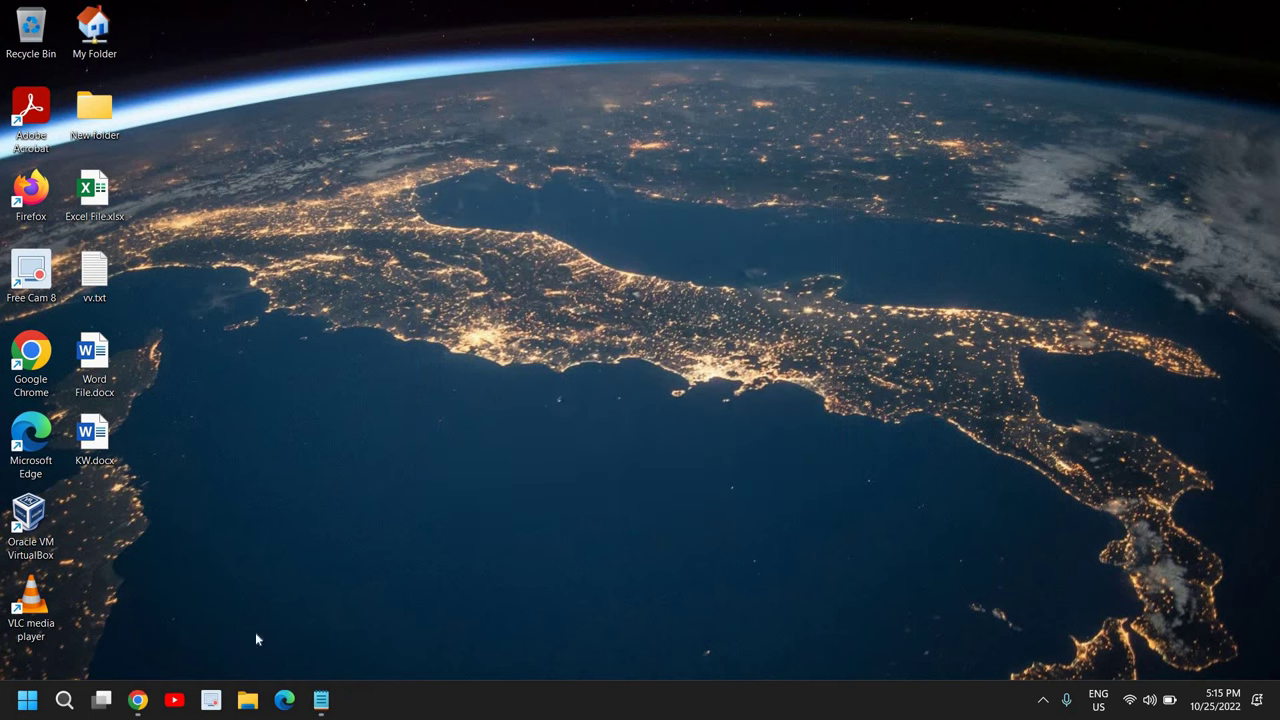
Search Windows for 'blue' and open the Bluetooth and other devices settings.
left_click(66, 702)
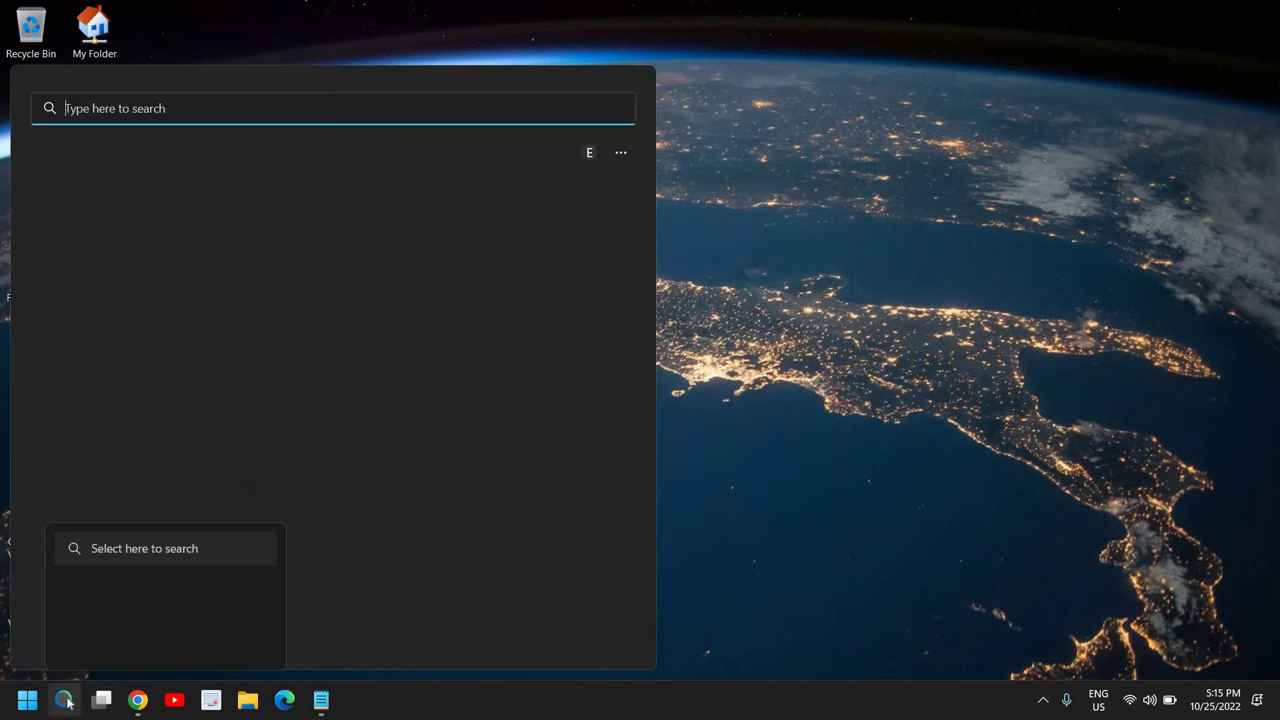
type("blue")
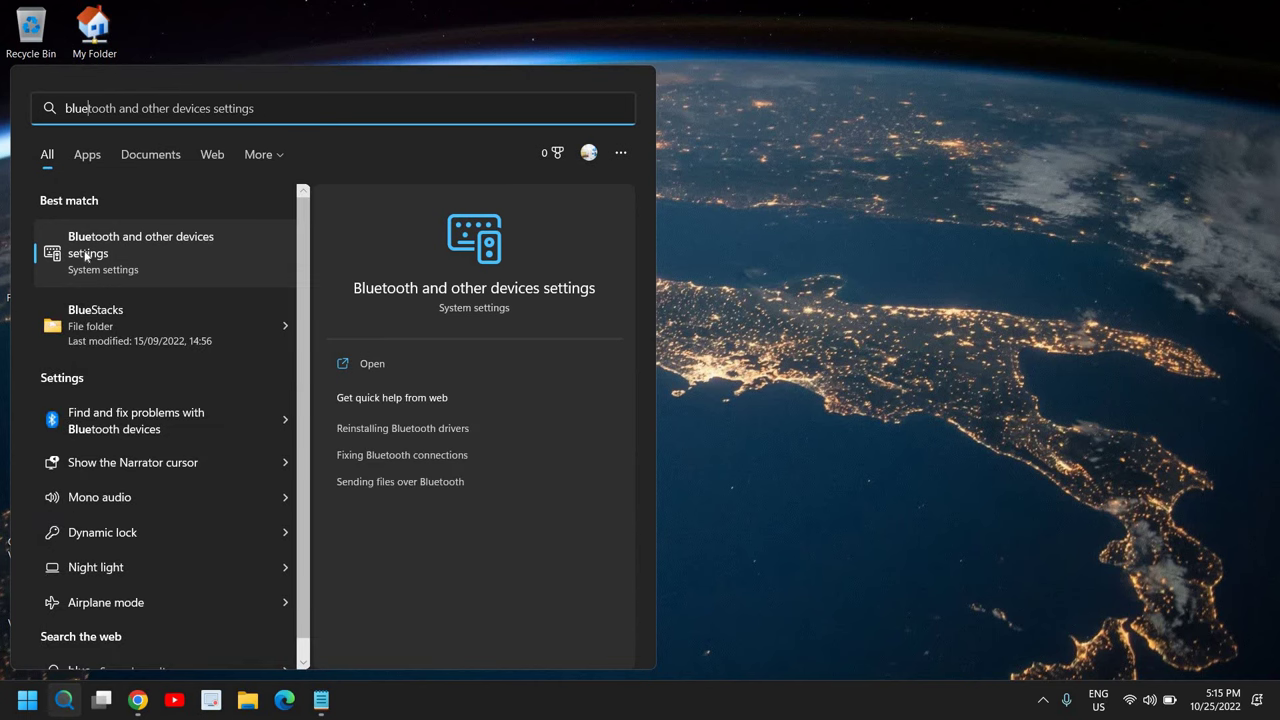
left_click(179, 252)
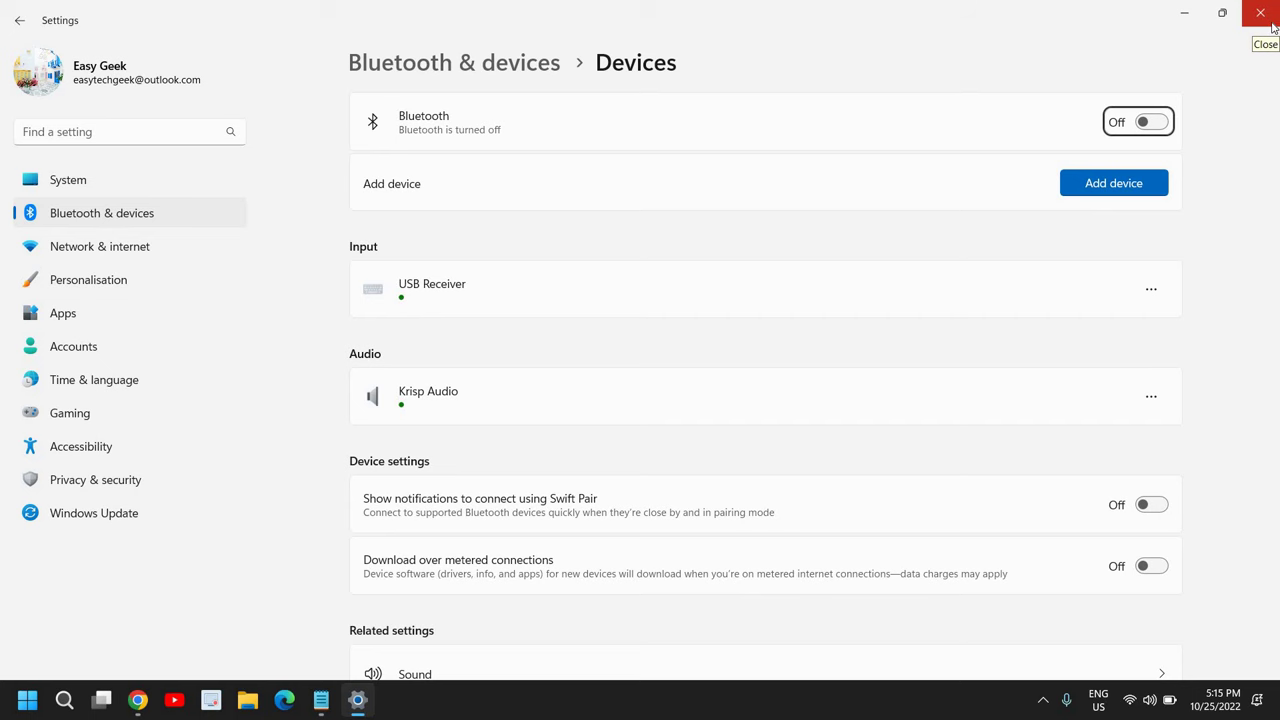
Close the Bluetooth & devices Settings window.
left_click(1261, 14)
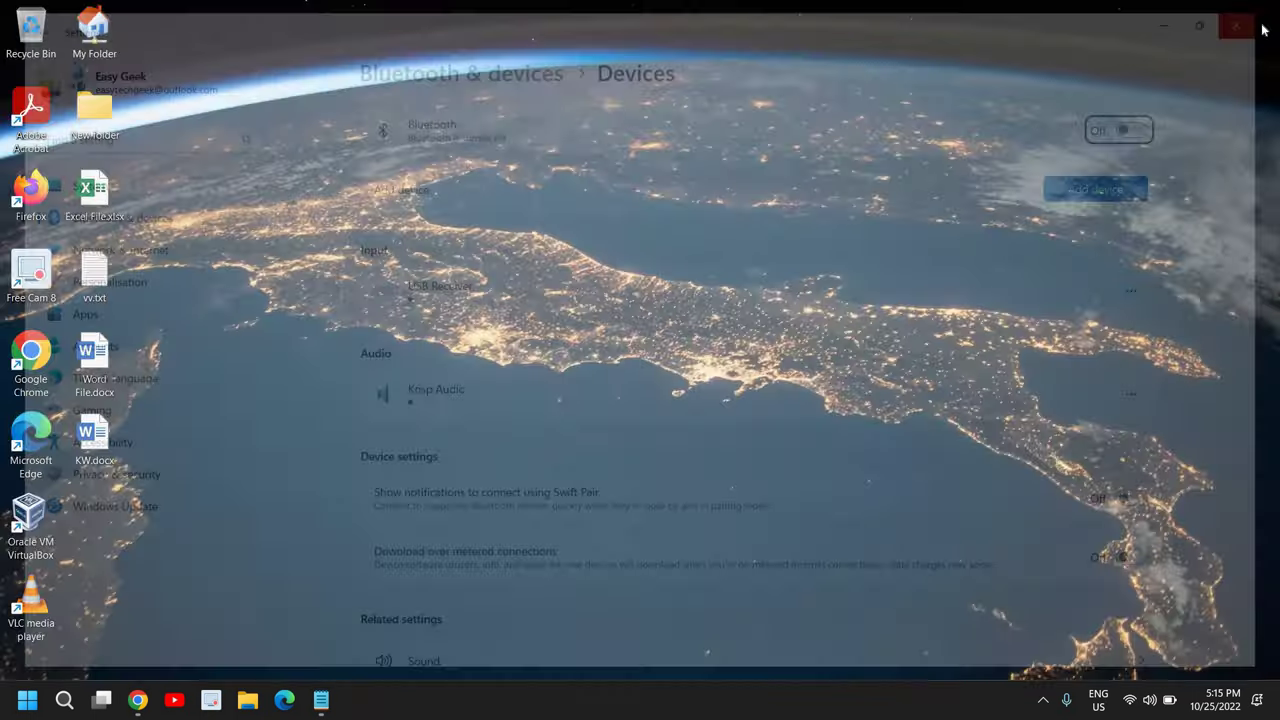